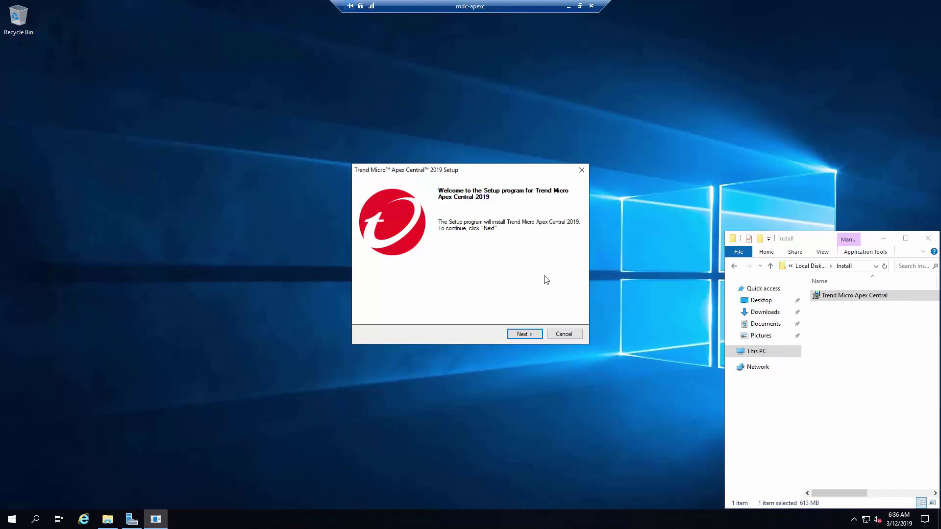
# Move past the Welcome page and accept the Apex Central license agreement
pyautogui.rightClick(863, 297)
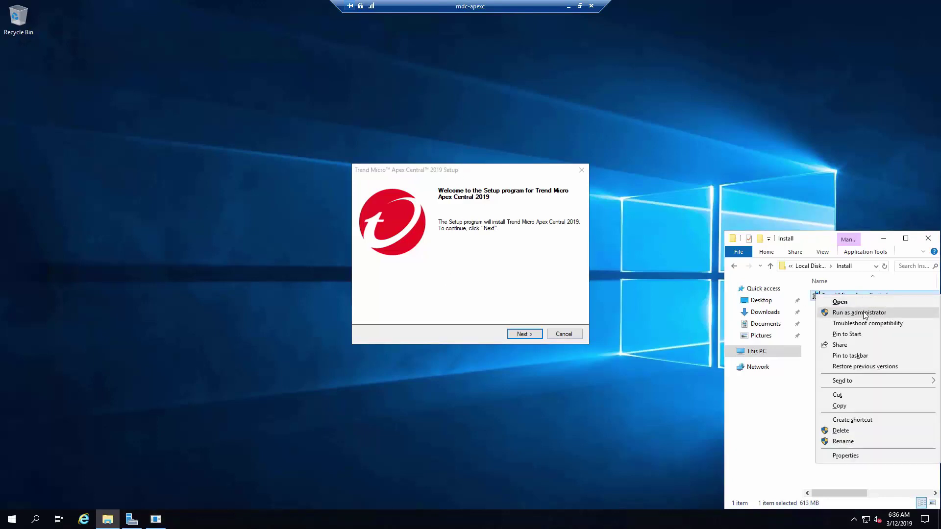
pyautogui.click(502, 298)
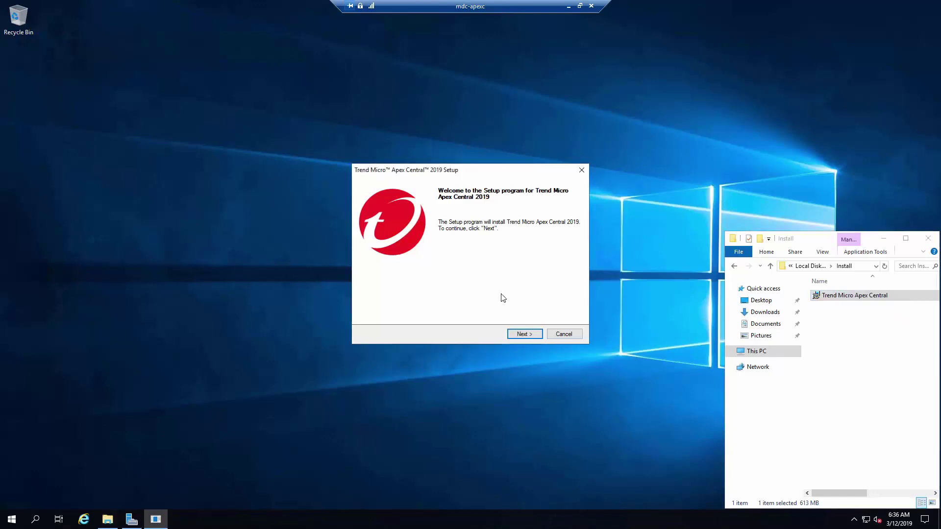
pyautogui.click(523, 335)
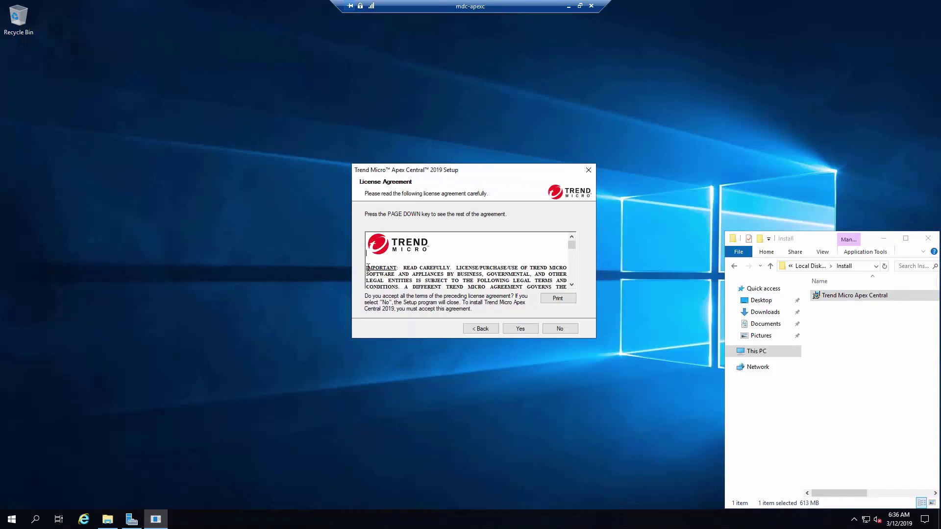
pyautogui.moveTo(368, 267); pyautogui.dragTo(451, 268)
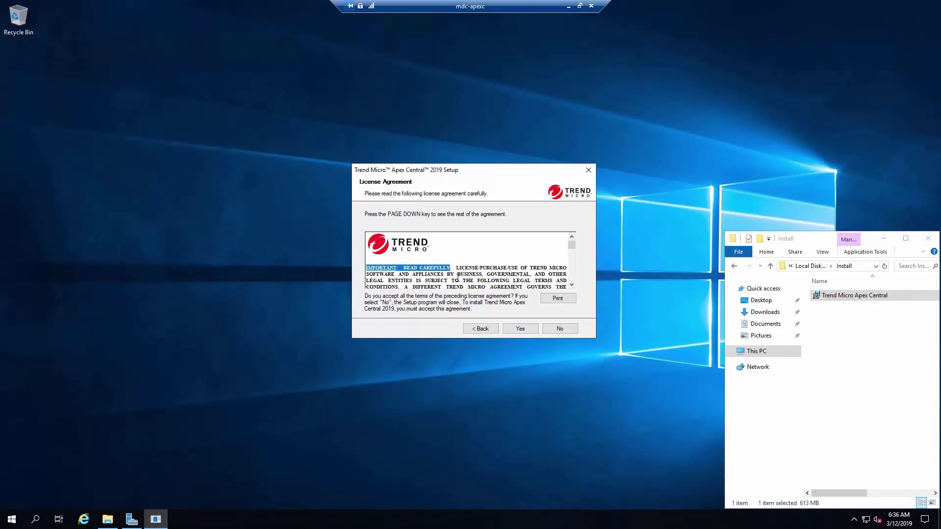
pyautogui.click(520, 329)
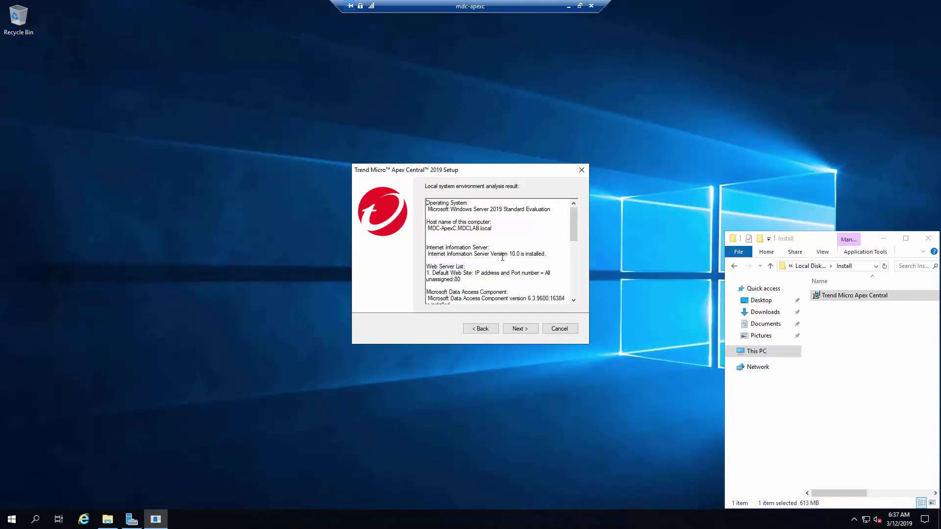
# Scroll through the environment analysis results showing Microsoft SQL Server is not installed
pyautogui.scroll(-1, 502, 257)
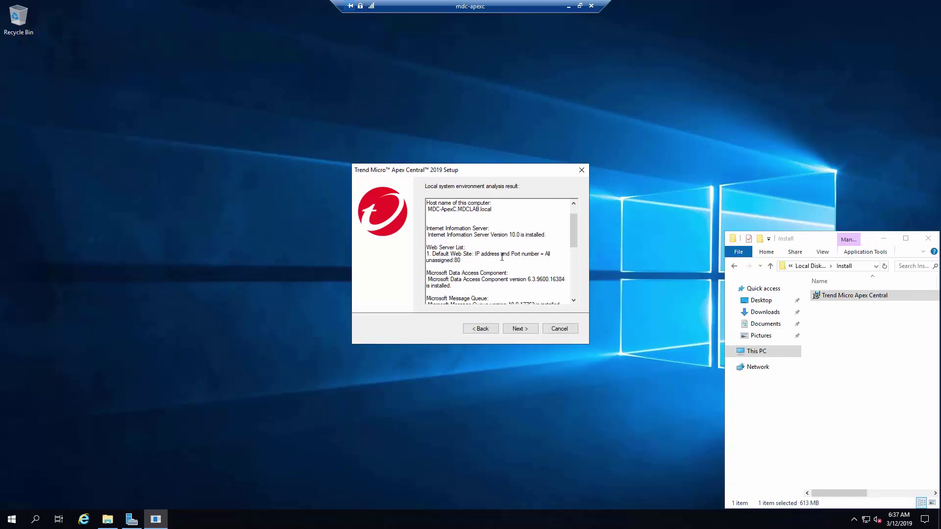
pyautogui.scroll(-1, 503, 256)
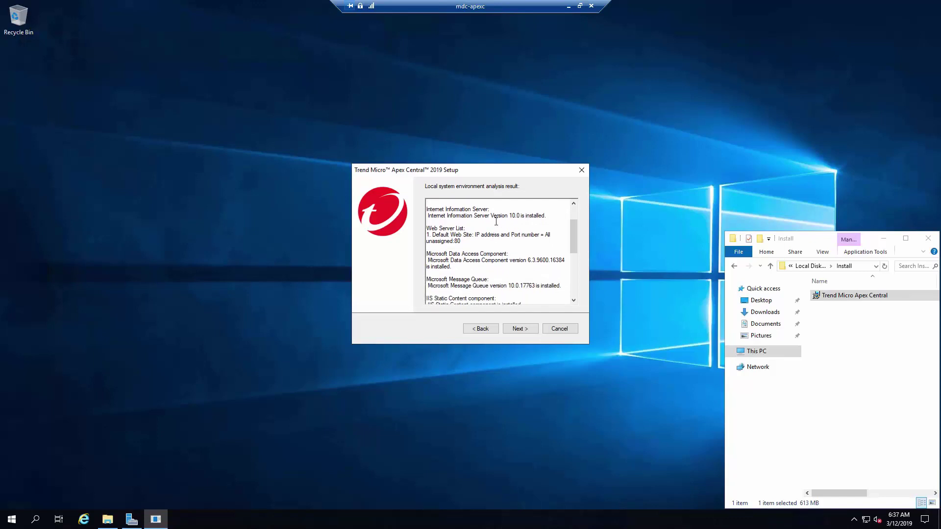
pyautogui.scroll(-7, 496, 222)
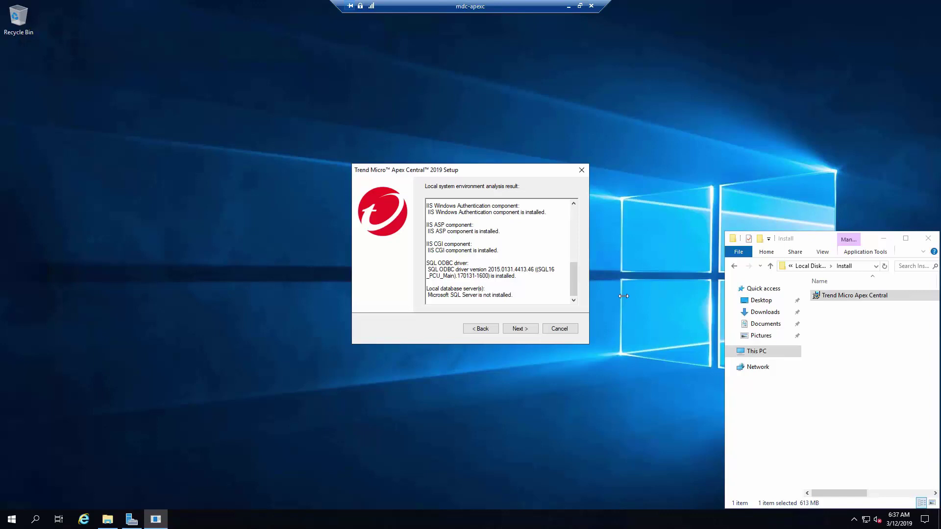
# Continue past the analysis results and keep the default installation folder
pyautogui.click(534, 330)
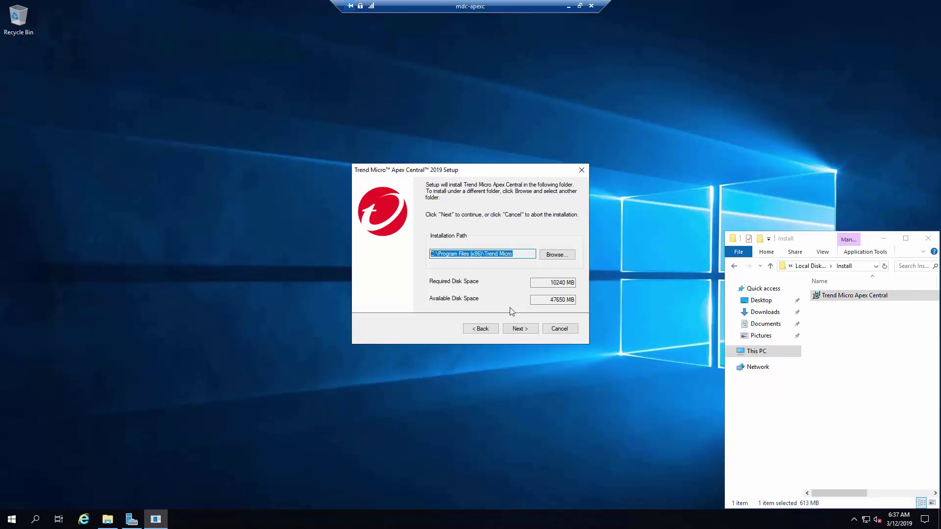
pyautogui.click(513, 337)
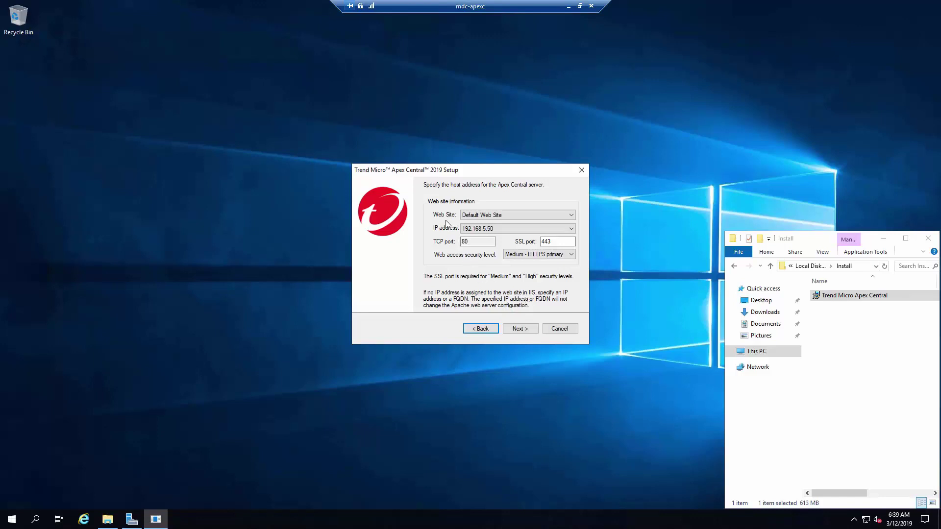
# Keep Default Web Site on host 192.168.5.50 with TCP port 80 and SSL port 443
pyautogui.click(506, 215)
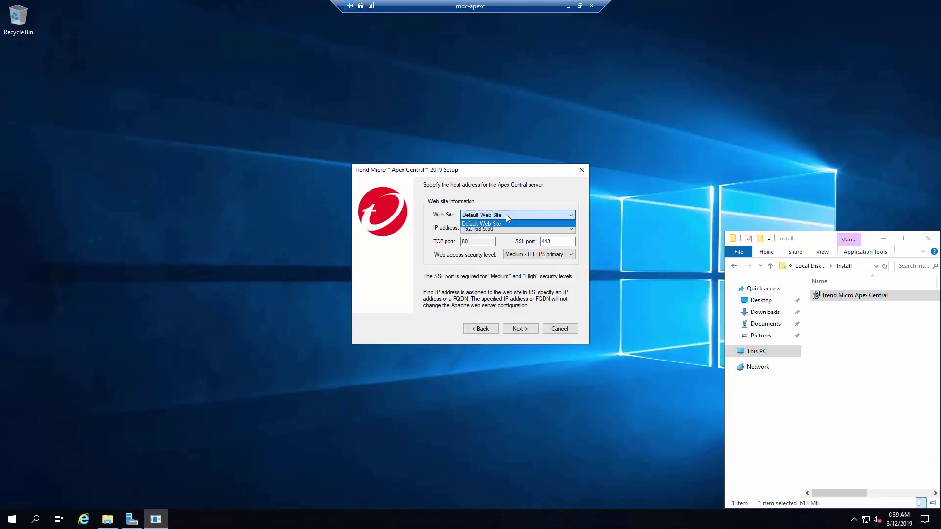
pyautogui.click(506, 214)
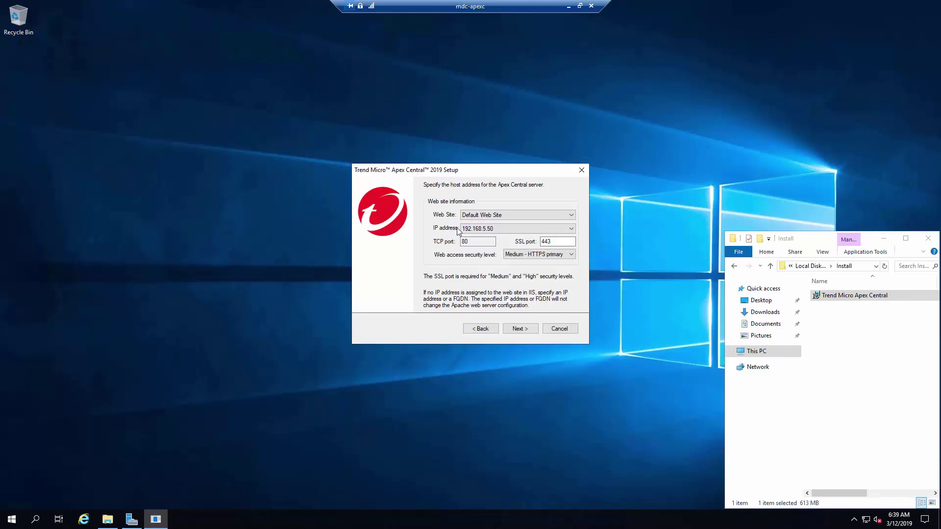
pyautogui.click(478, 231)
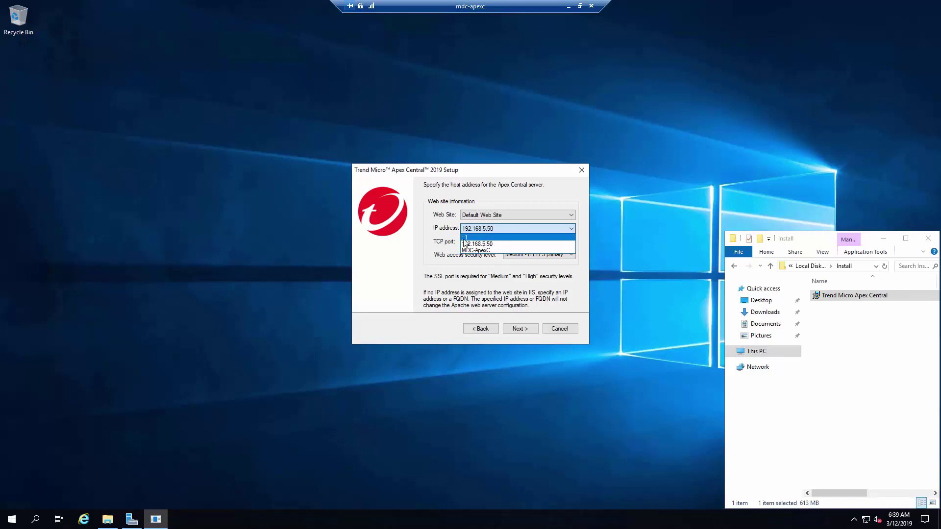
pyautogui.click(480, 243)
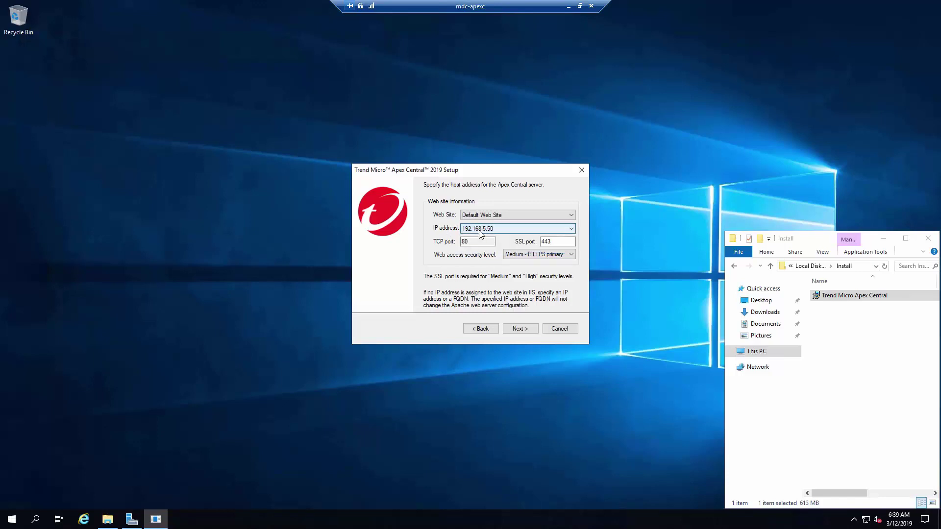
pyautogui.doubleClick(549, 241)
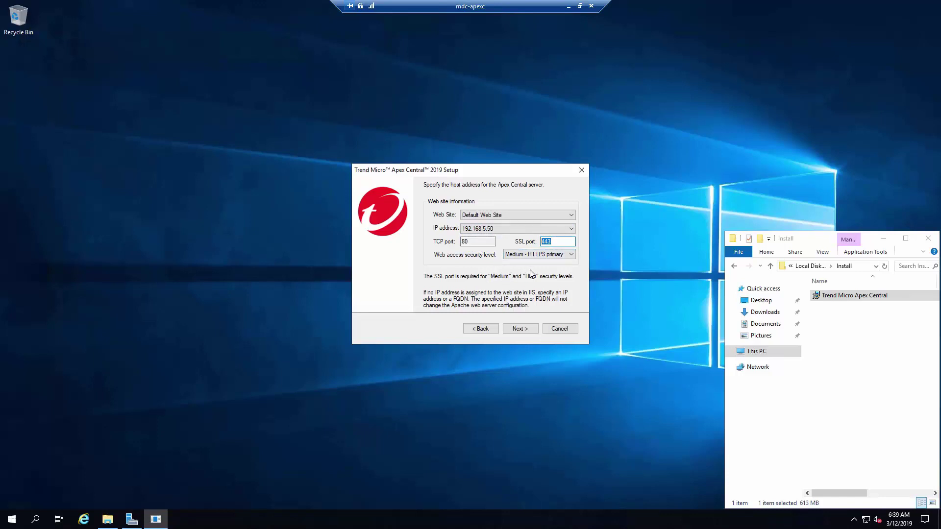
pyautogui.click(520, 329)
# Keep the backup location C:\Program Files (x86)\Trend Micro\CmKeyBackup and continue
pyautogui.moveTo(487, 253); pyautogui.dragTo(369, 258)
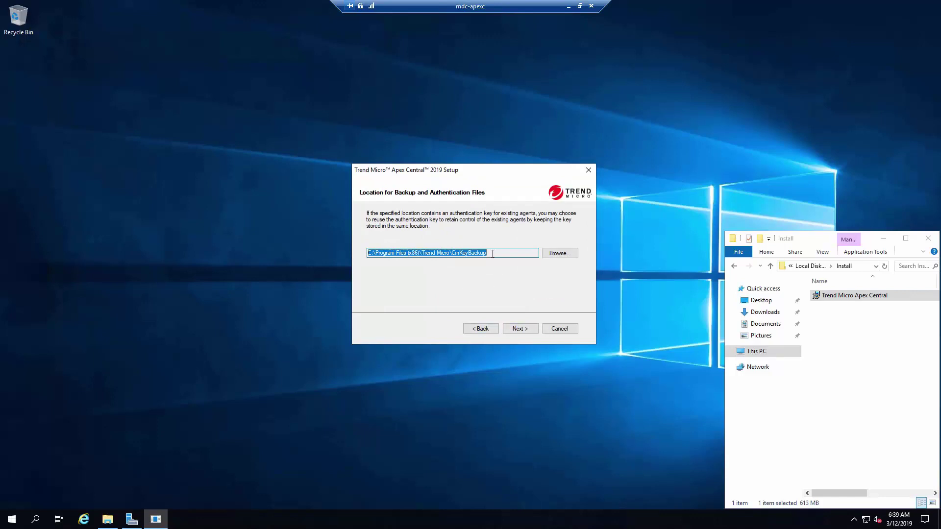
pyautogui.moveTo(492, 258)
pyautogui.mouseDown()
pyautogui.moveTo(440, 259)
pyautogui.moveTo(490, 256)
pyautogui.mouseUp()
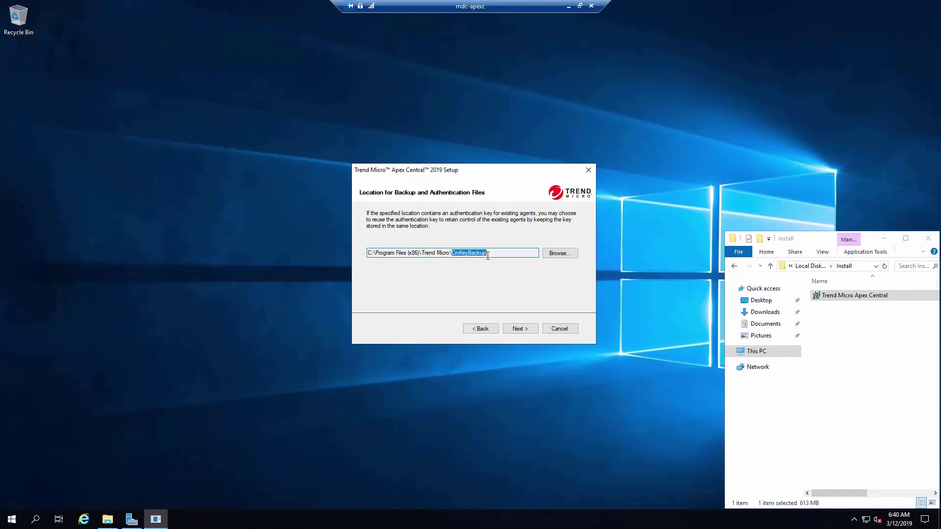
pyautogui.click(516, 328)
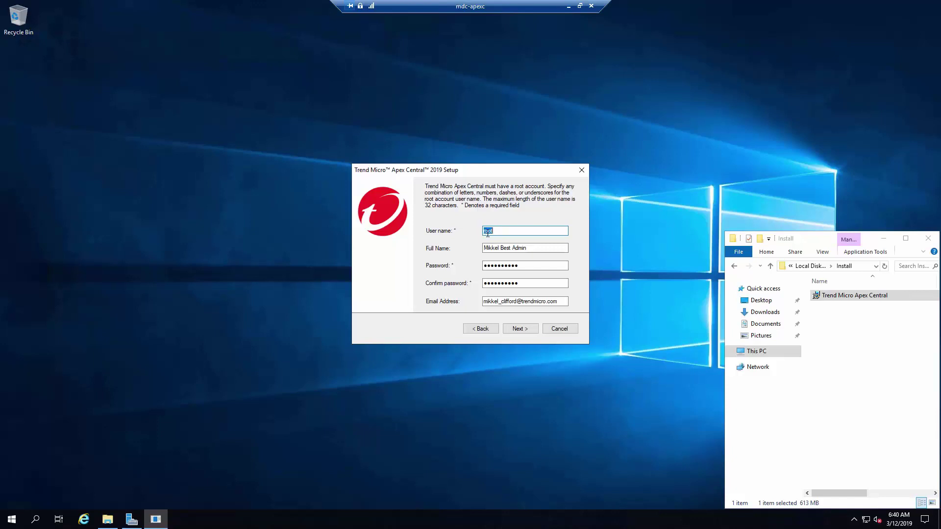
# Accept the prefilled root account details: user name root, full name, password and email
pyautogui.click(485, 233)
pyautogui.moveTo(496, 233); pyautogui.dragTo(476, 236)
pyautogui.click(502, 230)
pyautogui.moveTo(530, 248); pyautogui.dragTo(478, 251)
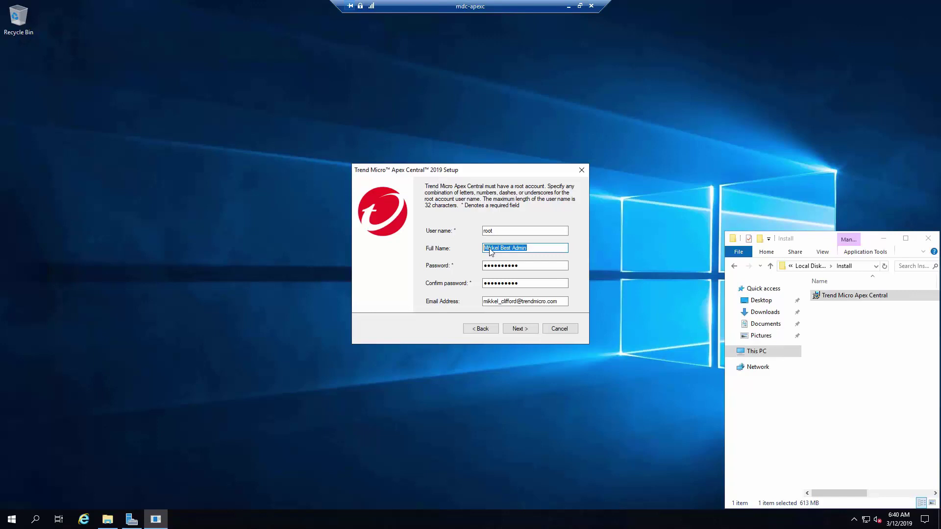
pyautogui.click(504, 265)
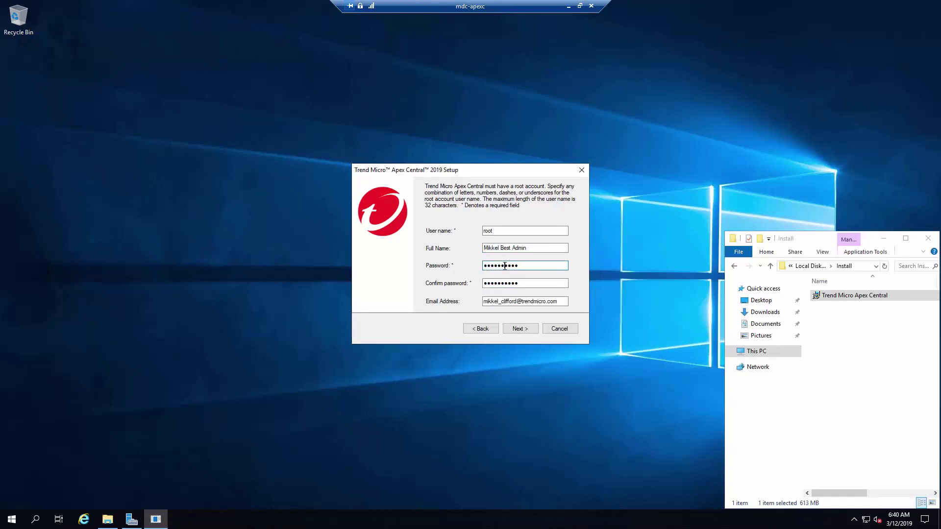
pyautogui.moveTo(523, 266); pyautogui.dragTo(488, 273)
pyautogui.click(493, 268)
pyautogui.press('Tab')
pyautogui.press('Tab')
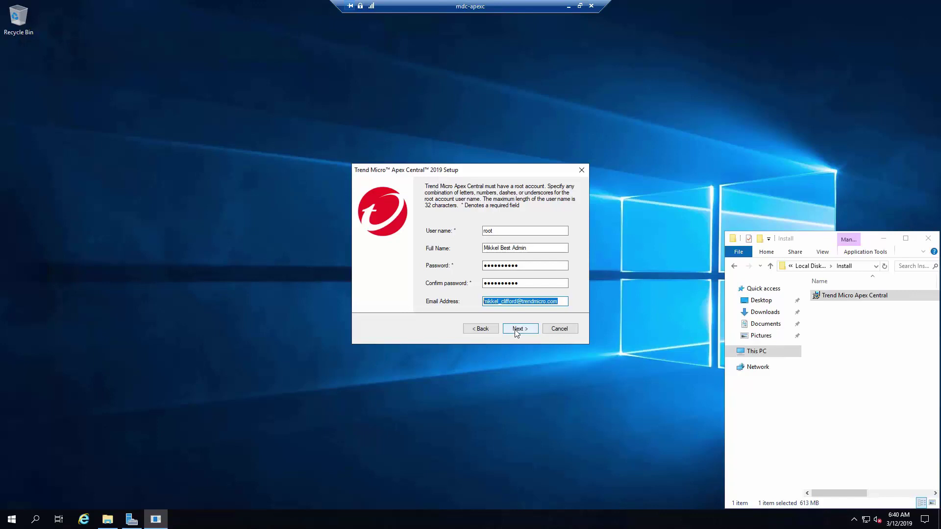
pyautogui.click(516, 330)
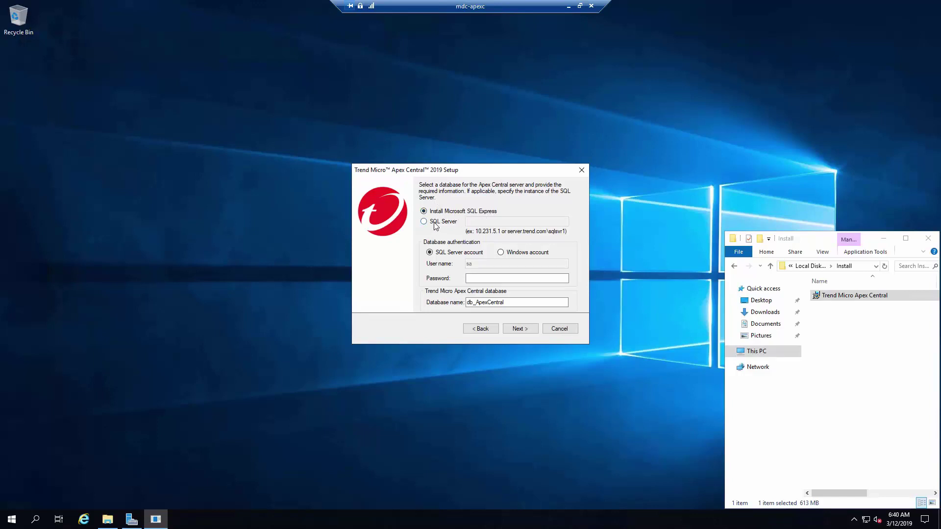
# Use SQL Server MDC-SQL\TRENDMICRO and enter the SQL account password
pyautogui.click(424, 221)
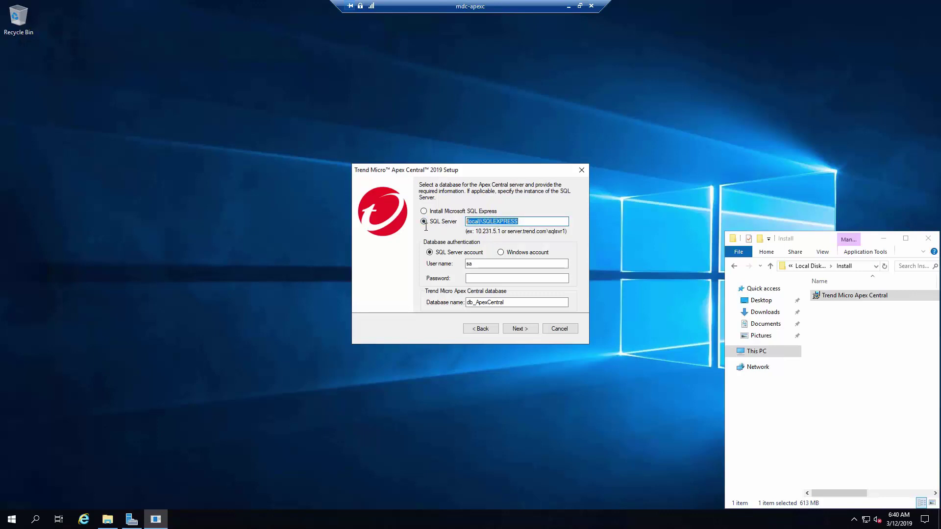
pyautogui.write('MDC-SQL\\TRENDMICRO')
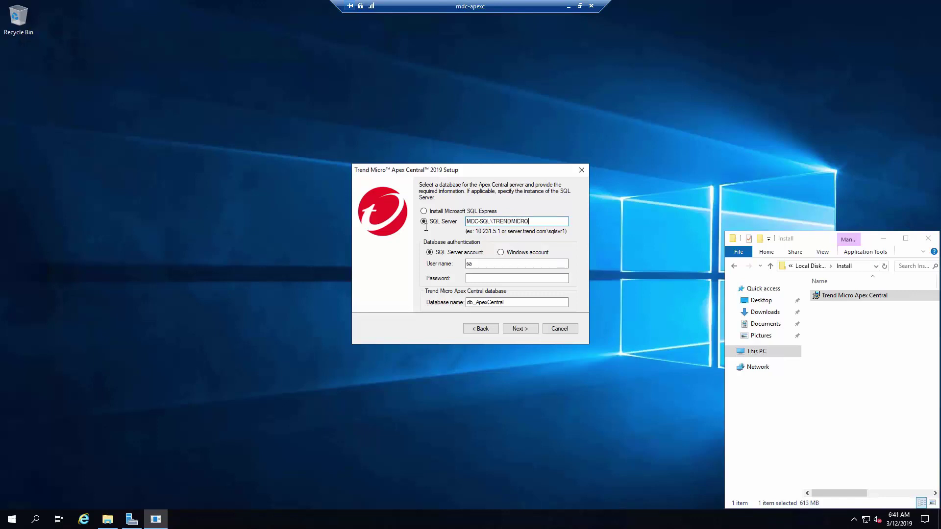
pyautogui.press('Tab')
pyautogui.press('Tab')
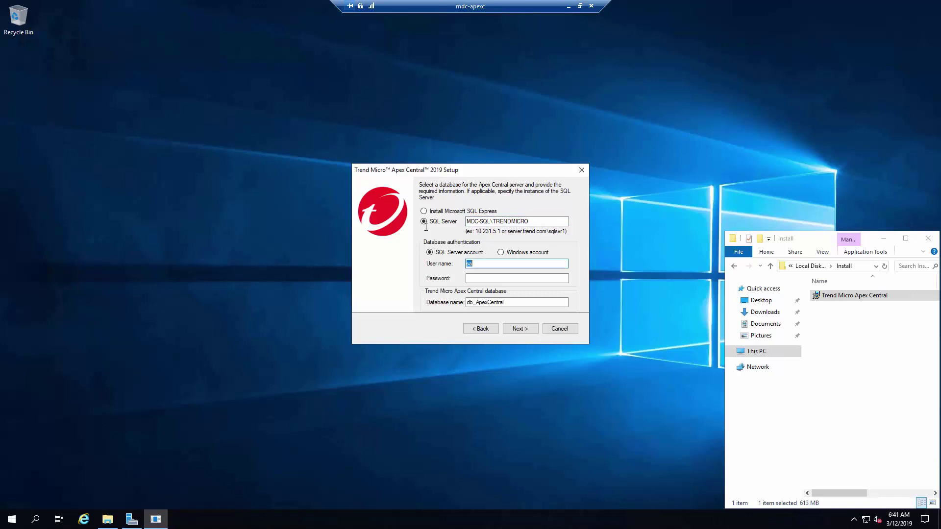
pyautogui.press('Tab')
pyautogui.write('•••••••')
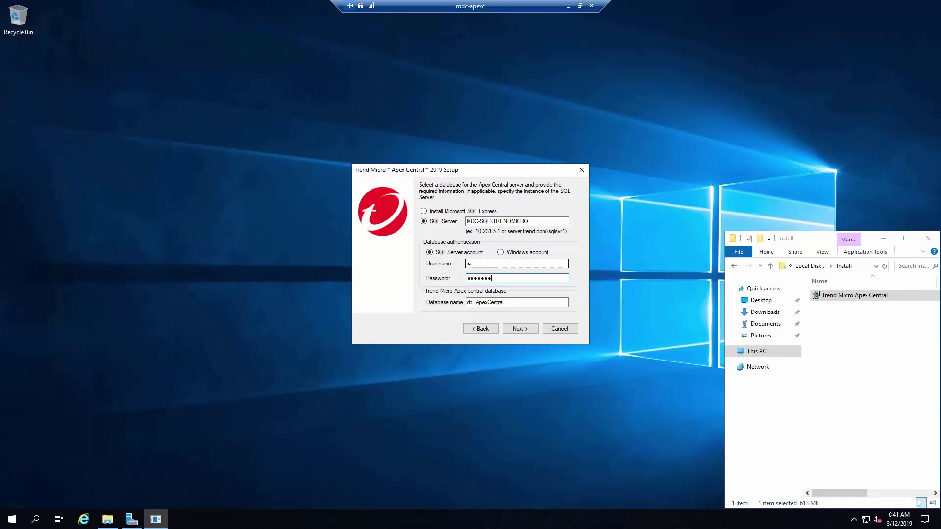
pyautogui.click(487, 264)
# Keep the database name db_ApexCentral and let setup create it
pyautogui.doubleClick(506, 303)
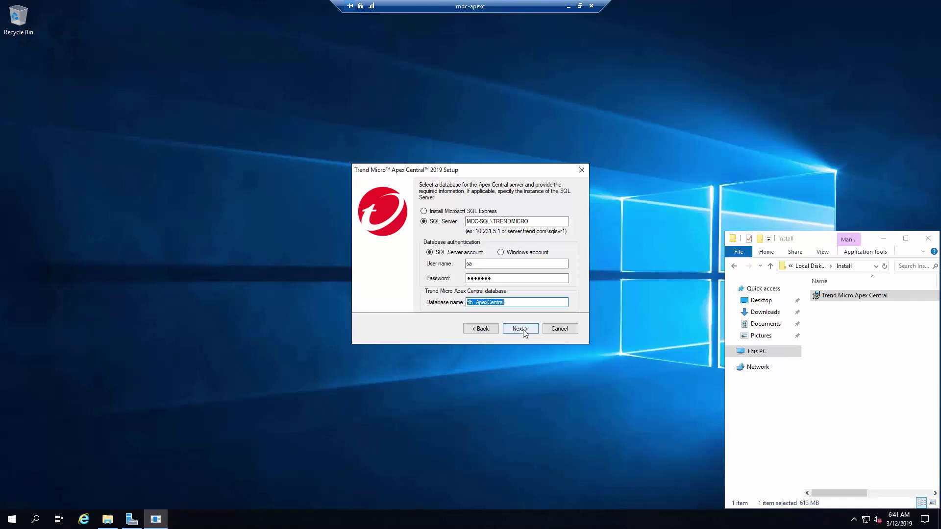
pyautogui.click(523, 331)
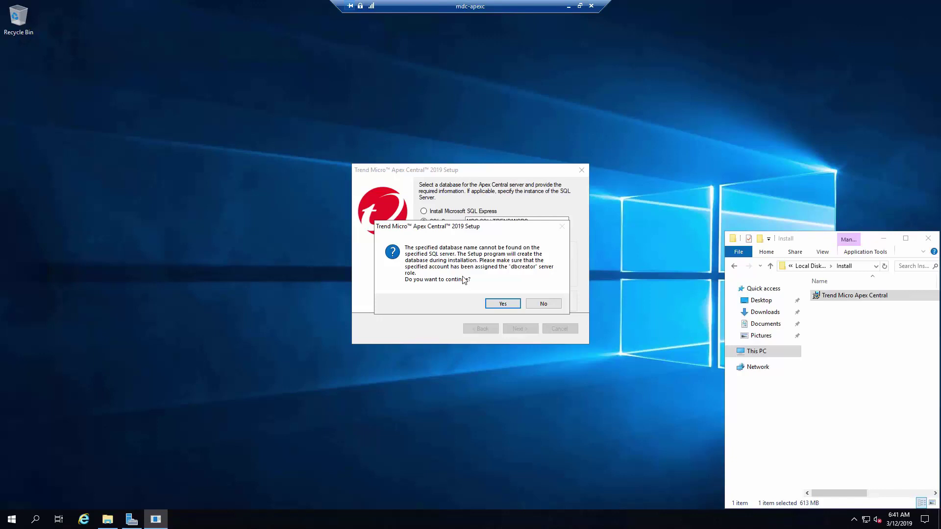
pyautogui.click(498, 304)
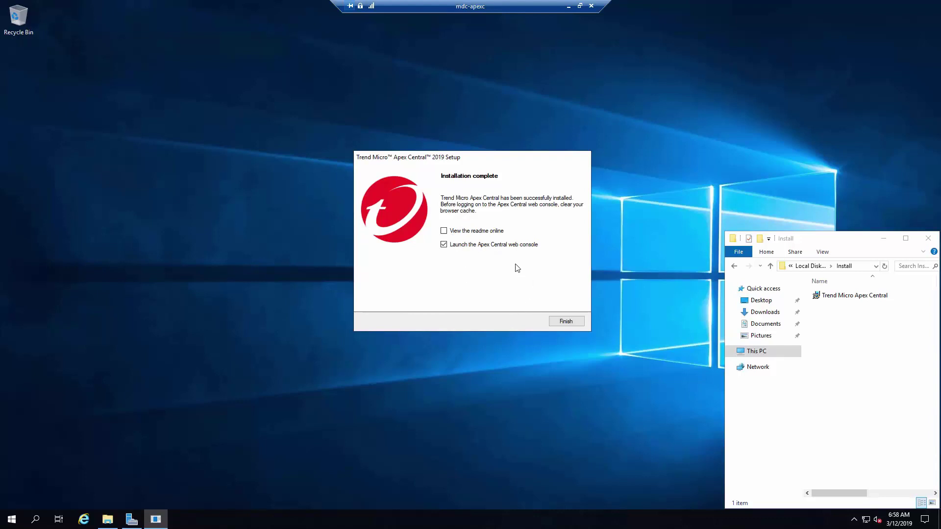
# Finish the installation with the web console launch option left checked
pyautogui.click(569, 321)
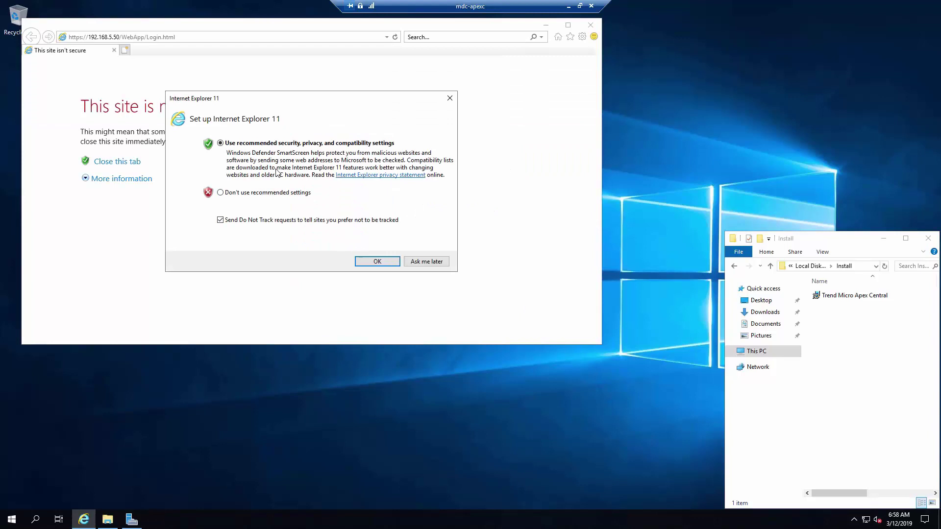
# Decline IE's recommended settings, close the Welcome tab, and reveal the certificate error details
pyautogui.click(282, 196)
pyautogui.click(381, 261)
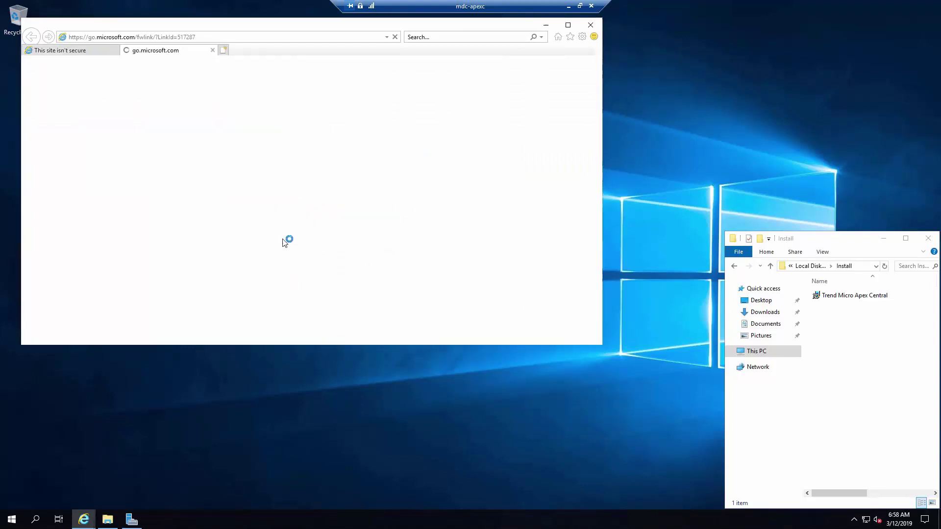
pyautogui.click(212, 51)
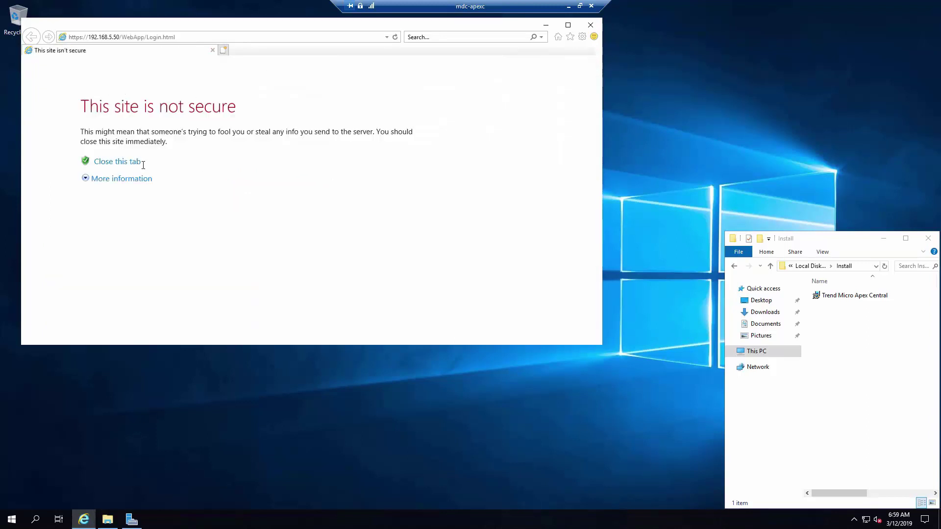
pyautogui.click(131, 184)
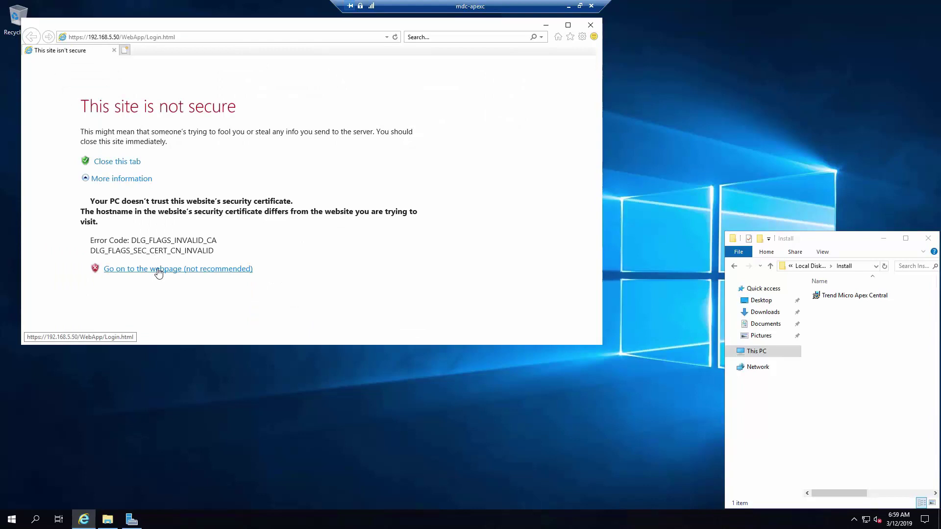
# Proceed past the certificate warning, log in as root with the admin password, and enlarge the window
pyautogui.click(159, 271)
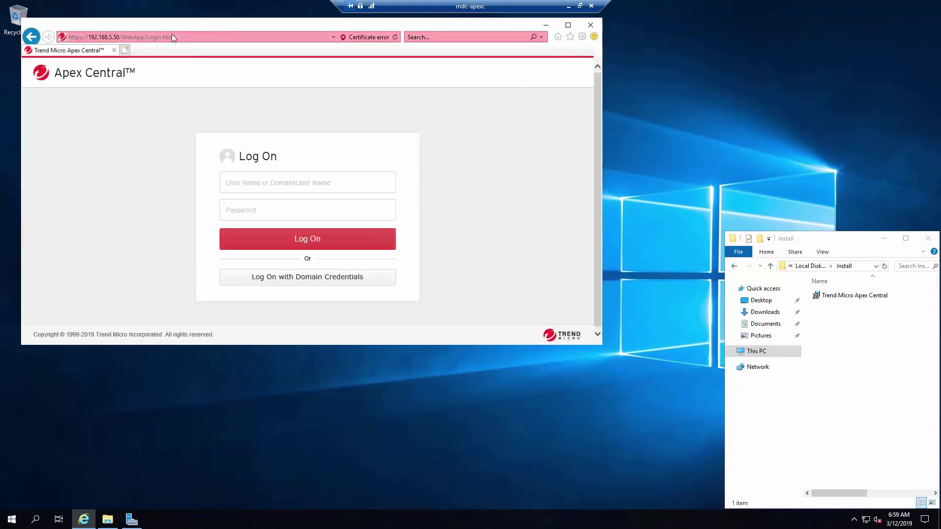
pyautogui.click(311, 180)
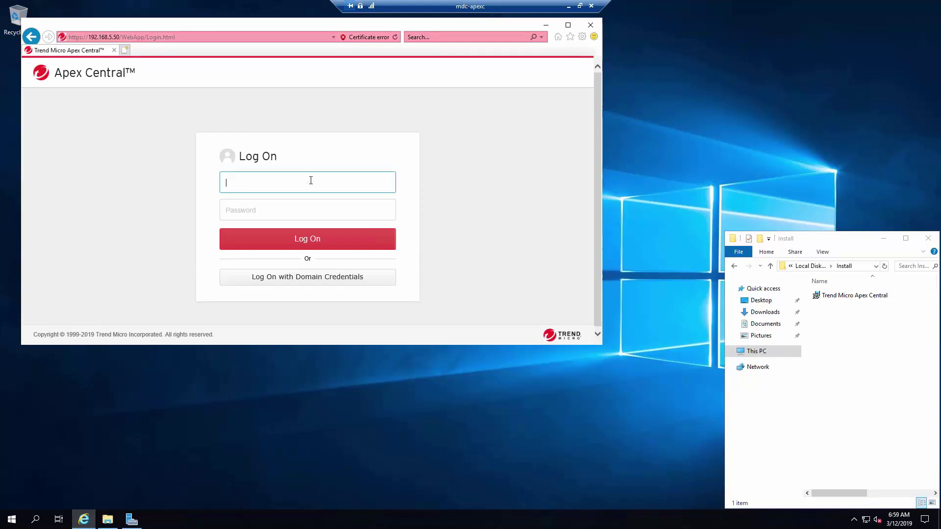
pyautogui.write('root')
pyautogui.press('Tab')
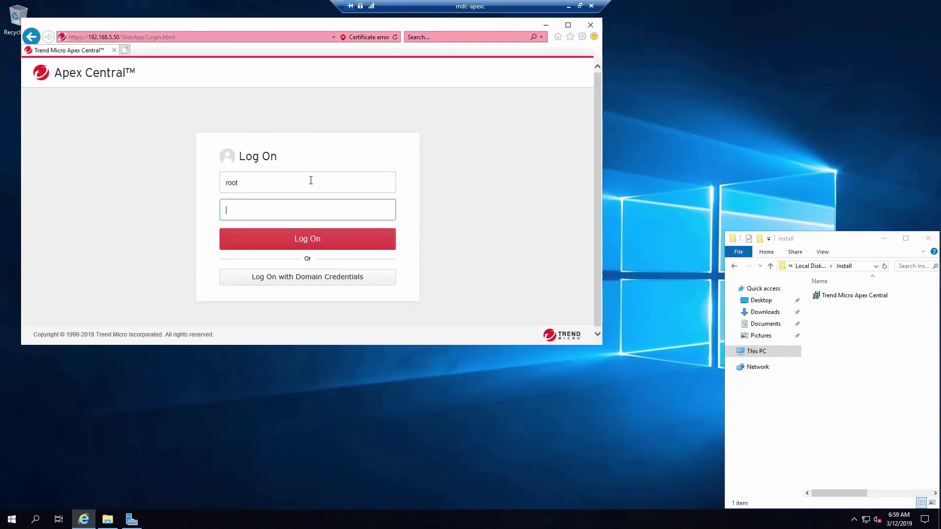
pyautogui.write('P@ssw0rd!')
pyautogui.press('Return')
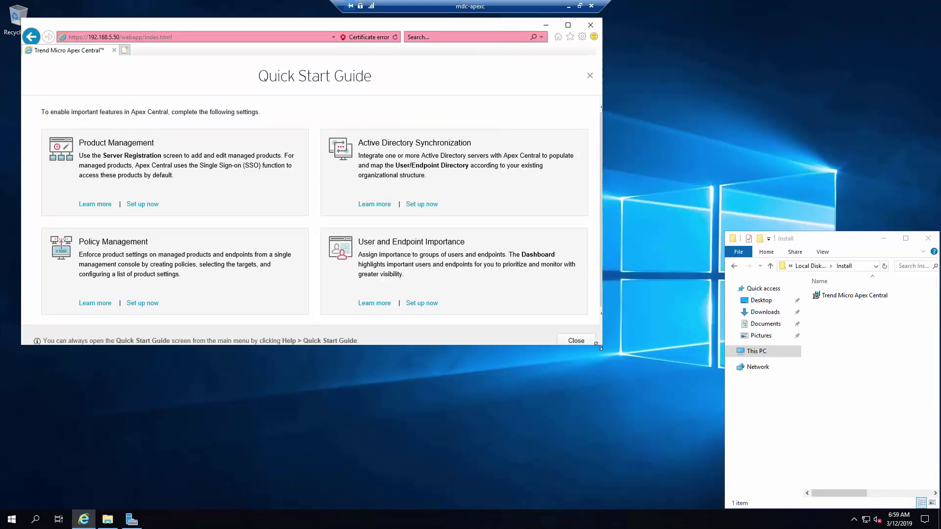
pyautogui.moveTo(599, 348); pyautogui.dragTo(780, 509)
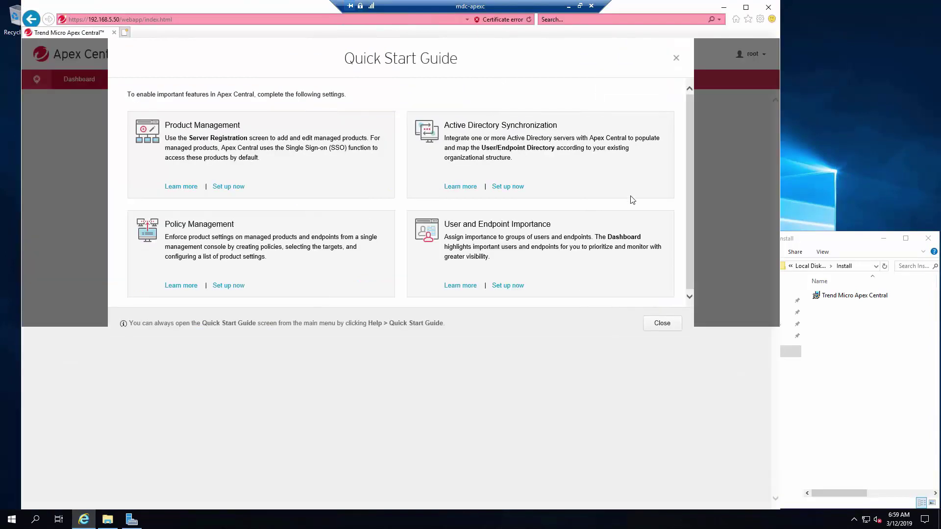
# Close the Quick Start Guide and look over the 49-day license expiry notice
pyautogui.click(663, 325)
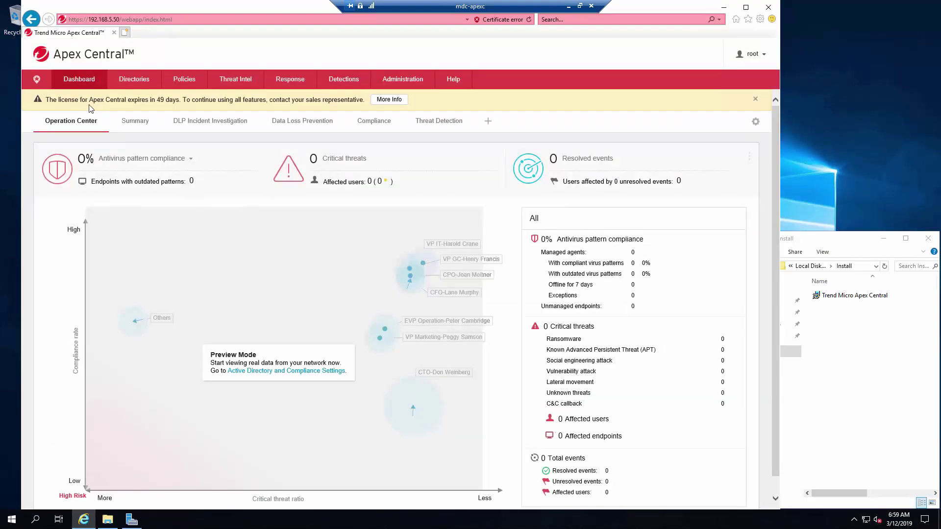
pyautogui.moveTo(78, 100); pyautogui.dragTo(363, 102)
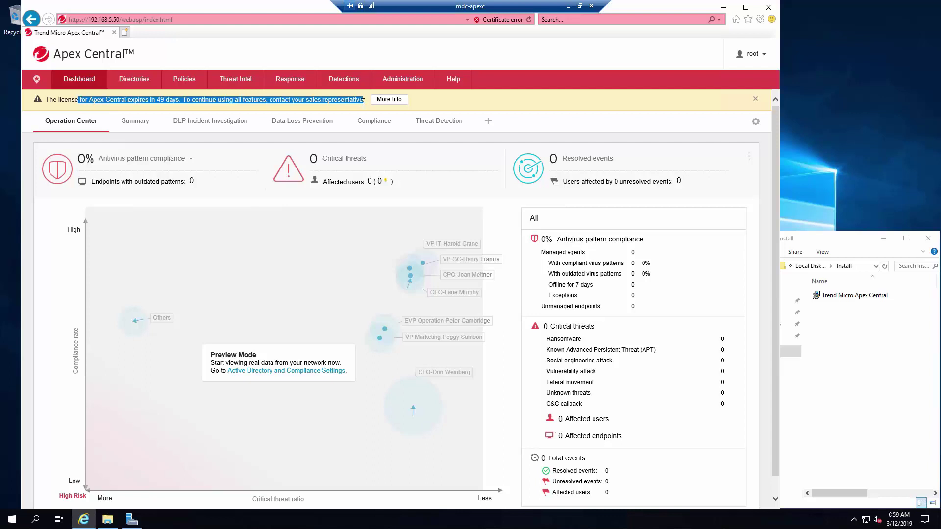
pyautogui.click(264, 104)
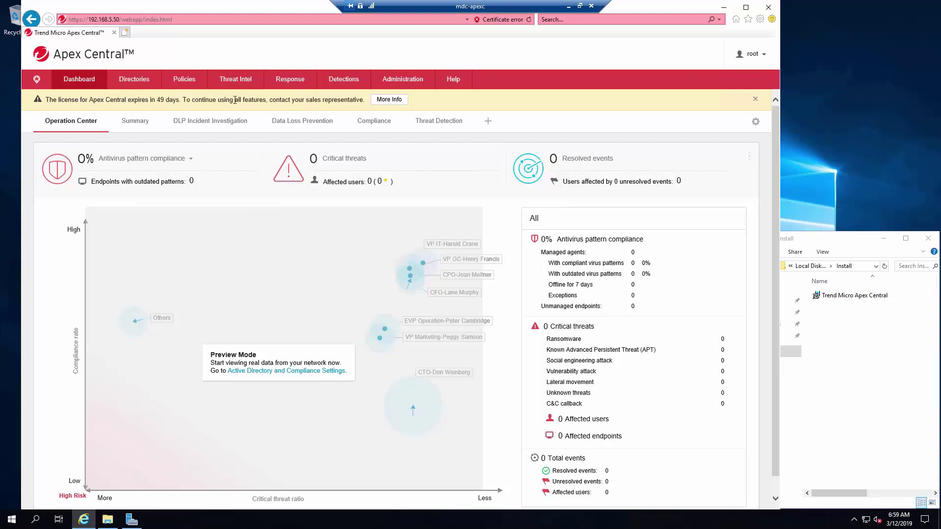
# Browse the Policies, Administration, Threat Intel and Response menus
pyautogui.click(195, 83)
pyautogui.click(402, 83)
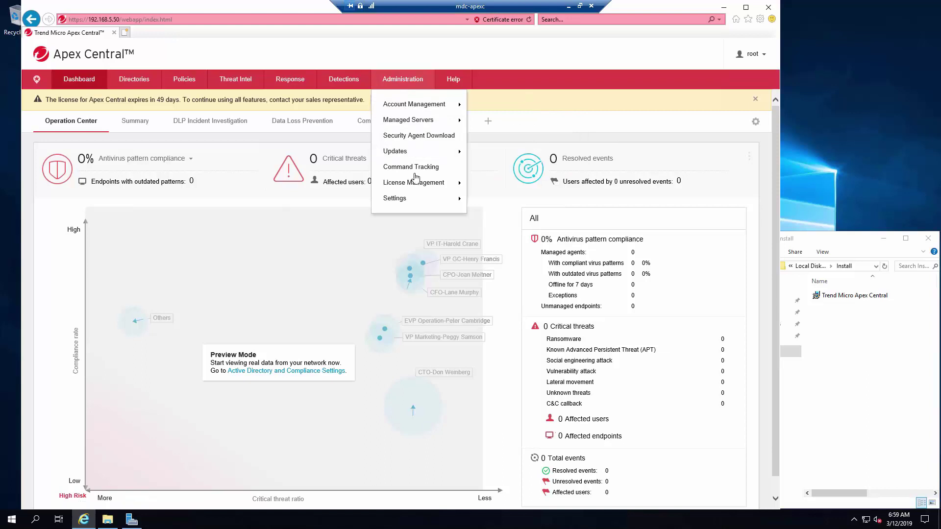
pyautogui.click(257, 81)
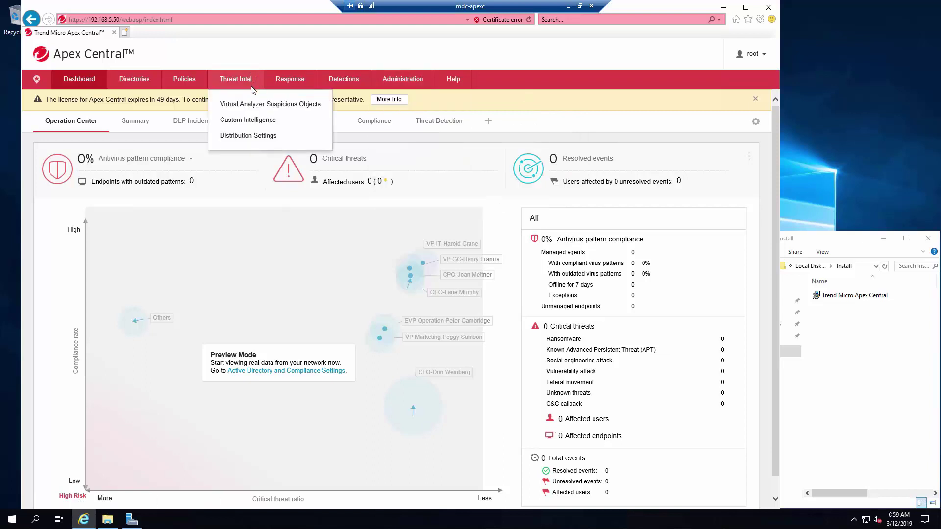
pyautogui.click(311, 87)
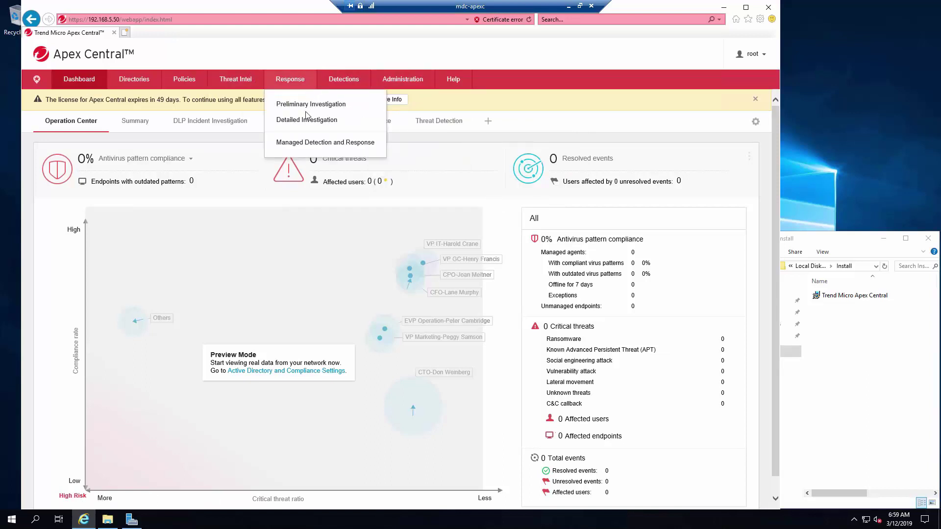
pyautogui.click(193, 79)
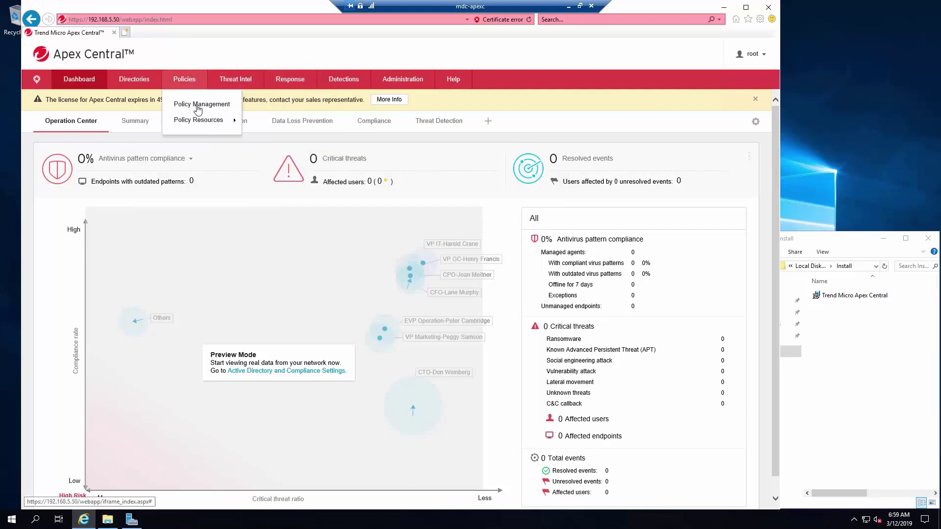
pyautogui.moveTo(201, 120)
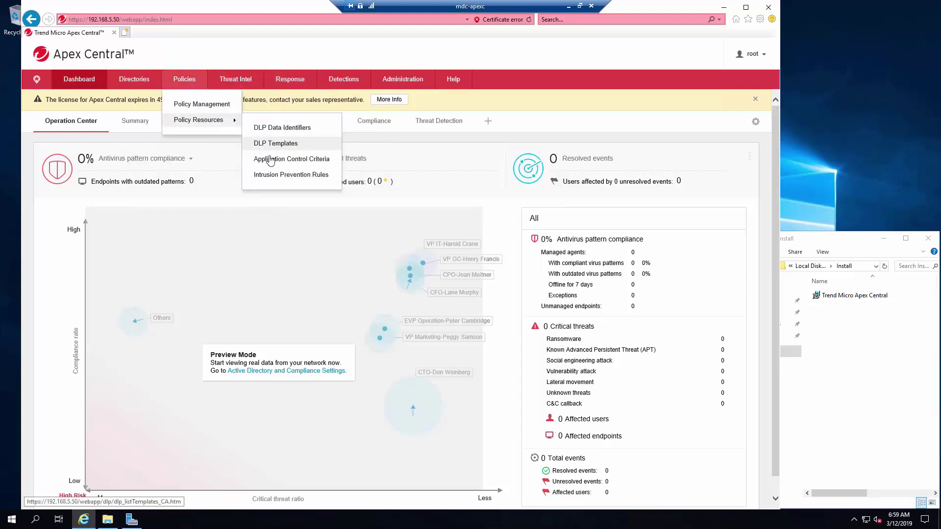